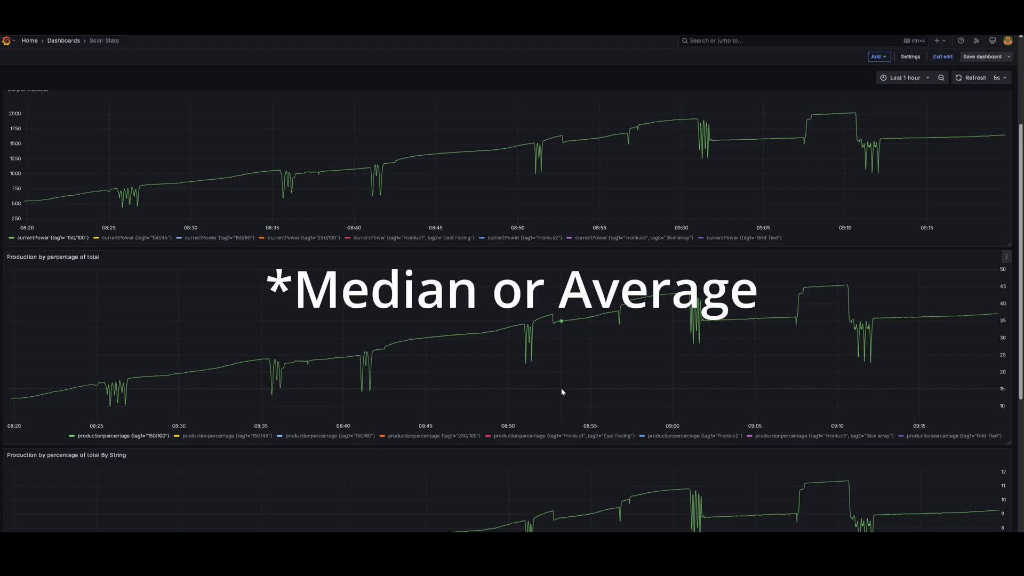
# Read point values on the Solar Stats production graph with three blank calculators laid over it.
pyautogui.moveTo(554, 326)
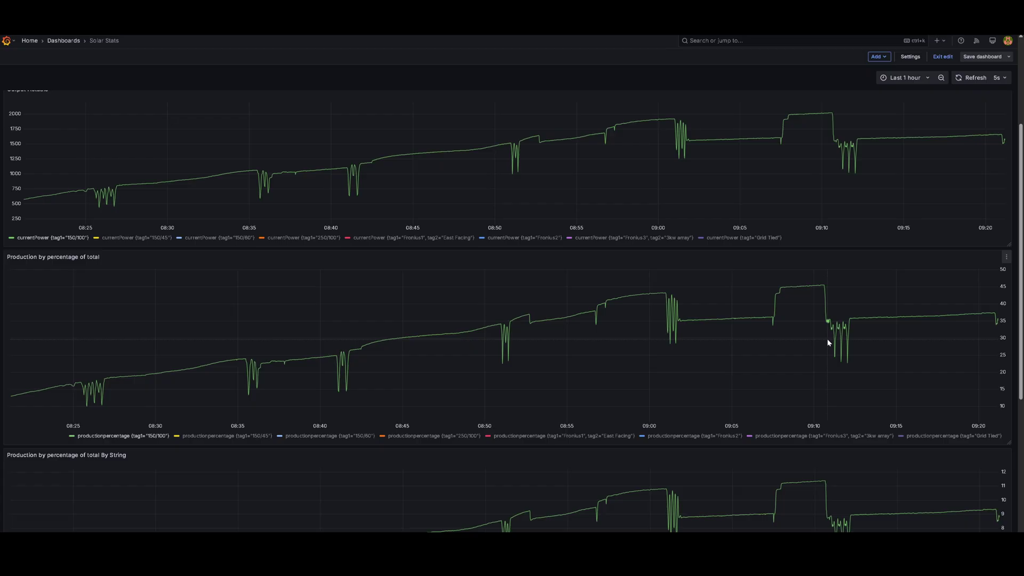
pyautogui.moveTo(832, 334)
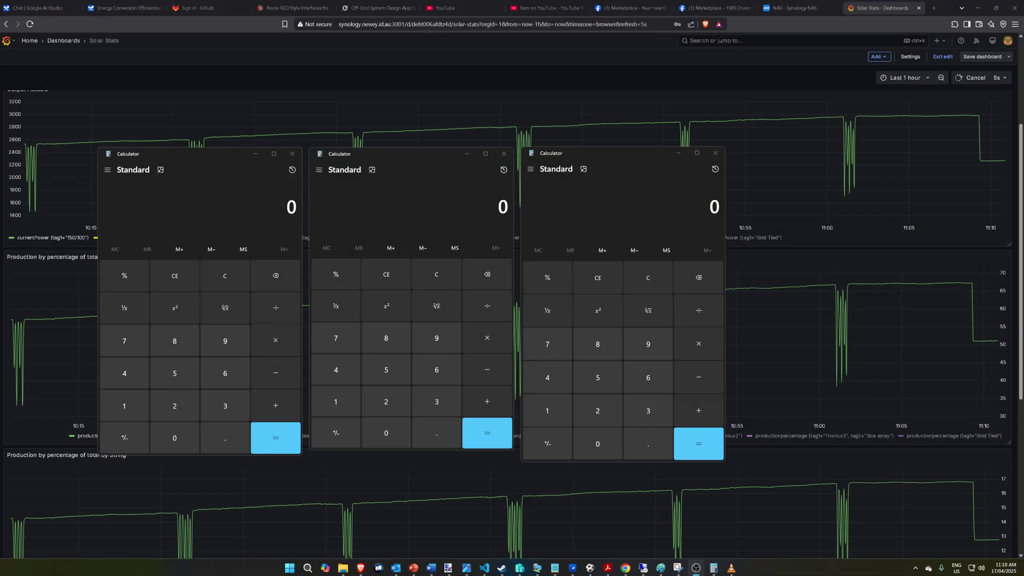
# Compute 2988 − 2290 in the left Calculator, giving a drop of 698.
pyautogui.moveTo(969, 285)
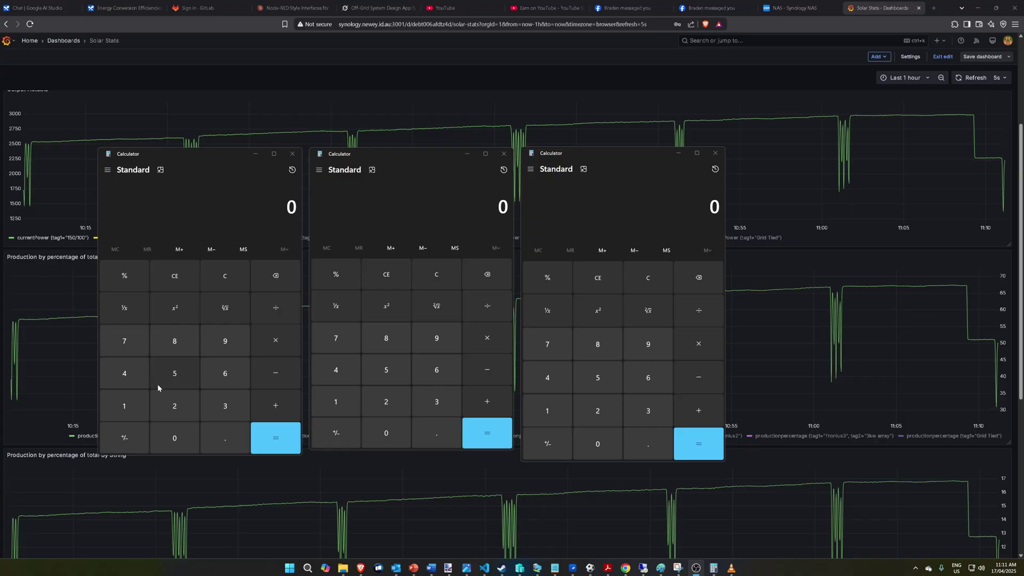
pyautogui.click(175, 406)
pyautogui.click(225, 341)
pyautogui.click(190, 343)
pyautogui.click(193, 344)
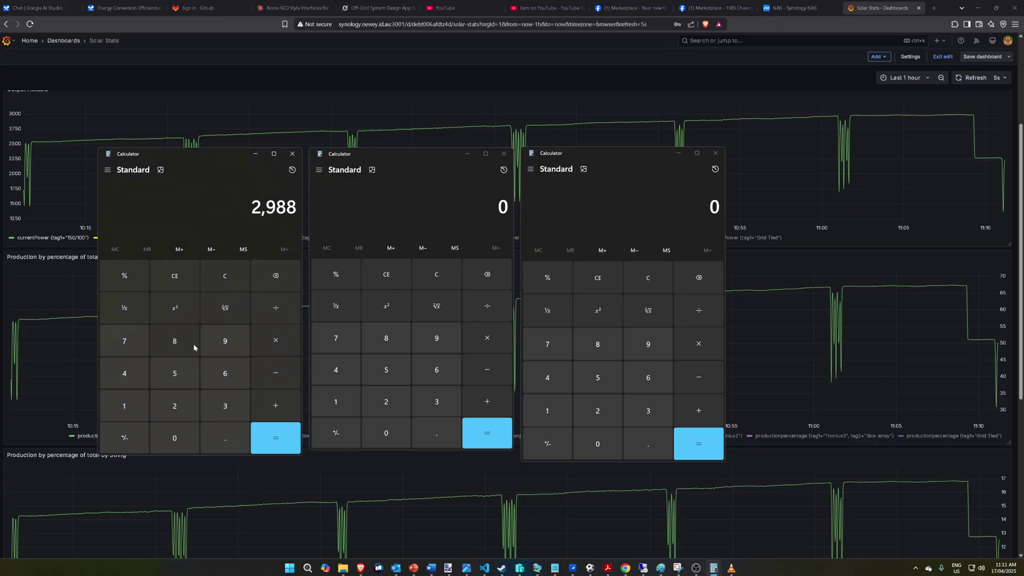
pyautogui.click(279, 369)
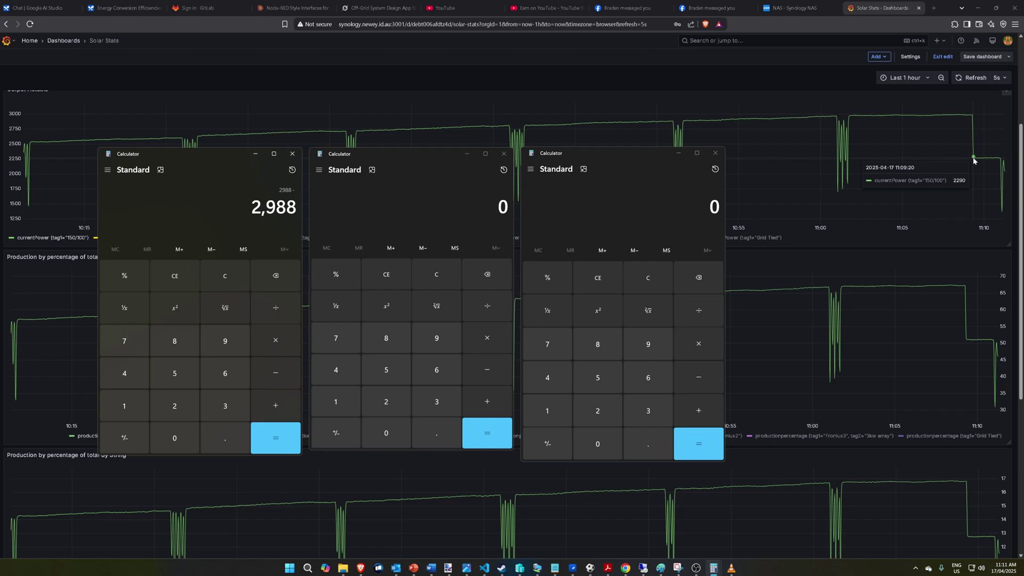
pyautogui.doubleClick(187, 406)
pyautogui.click(234, 337)
pyautogui.click(174, 438)
pyautogui.click(275, 438)
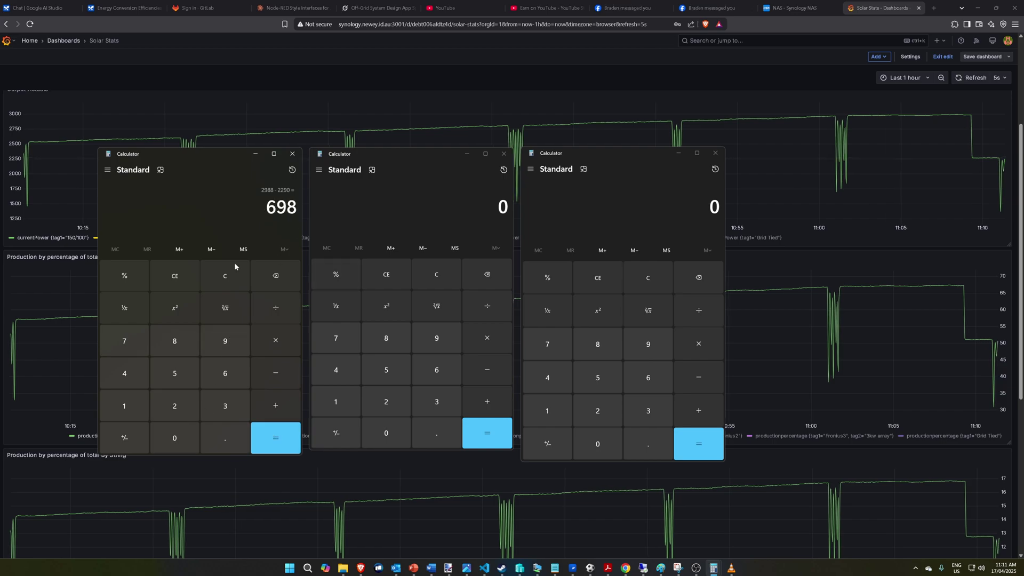
# Divide 698 by 2988 in the middle Calculator, giving 0.2336.
pyautogui.click(437, 370)
pyautogui.click(436, 338)
pyautogui.click(386, 338)
pyautogui.click(487, 305)
pyautogui.click(387, 402)
pyautogui.click(439, 339)
pyautogui.click(390, 338)
pyautogui.click(387, 338)
pyautogui.click(487, 433)
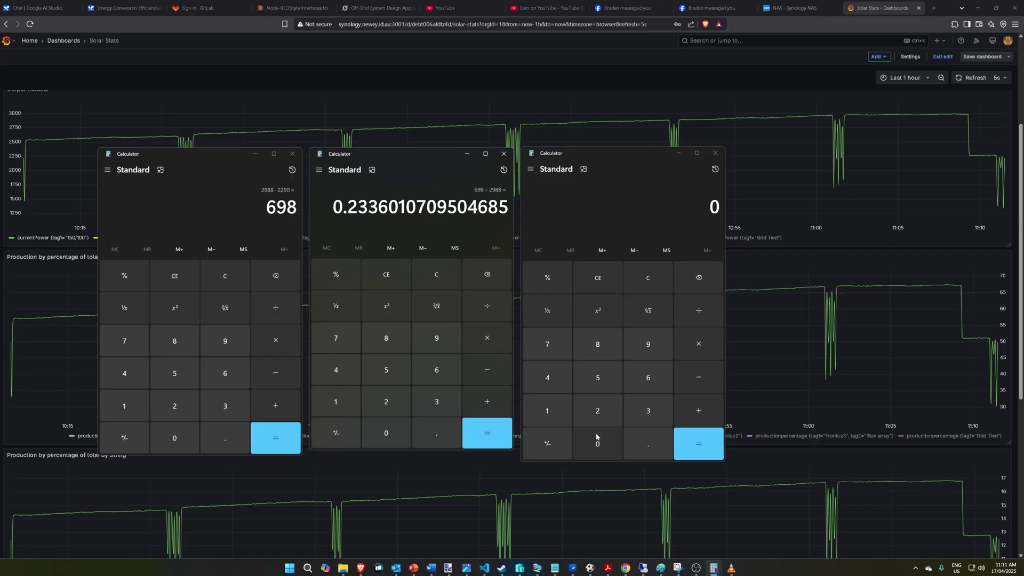
# Multiply 0.233 by 100 in the right Calculator and copy the 23.3 result.
pyautogui.click(646, 442)
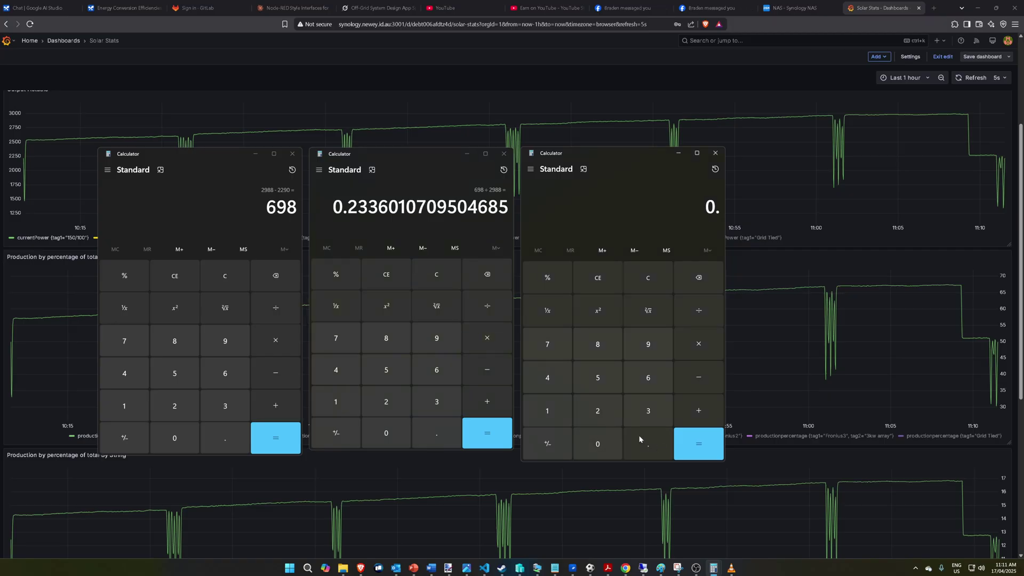
pyautogui.click(595, 409)
pyautogui.click(650, 411)
pyautogui.click(651, 410)
pyautogui.click(699, 351)
pyautogui.click(547, 411)
pyautogui.doubleClick(609, 446)
pyautogui.click(698, 443)
pyautogui.hotkey('ctrl', 'c')
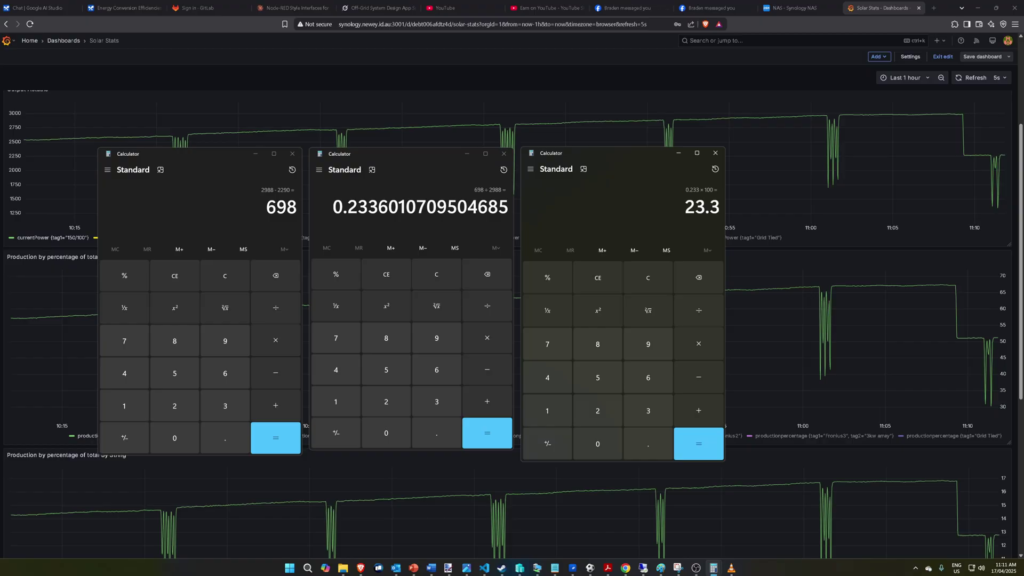
# Select the 23.3 result in the right Calculator and copy it to the clipboard.
pyautogui.hotkey('ctrl', 'c')
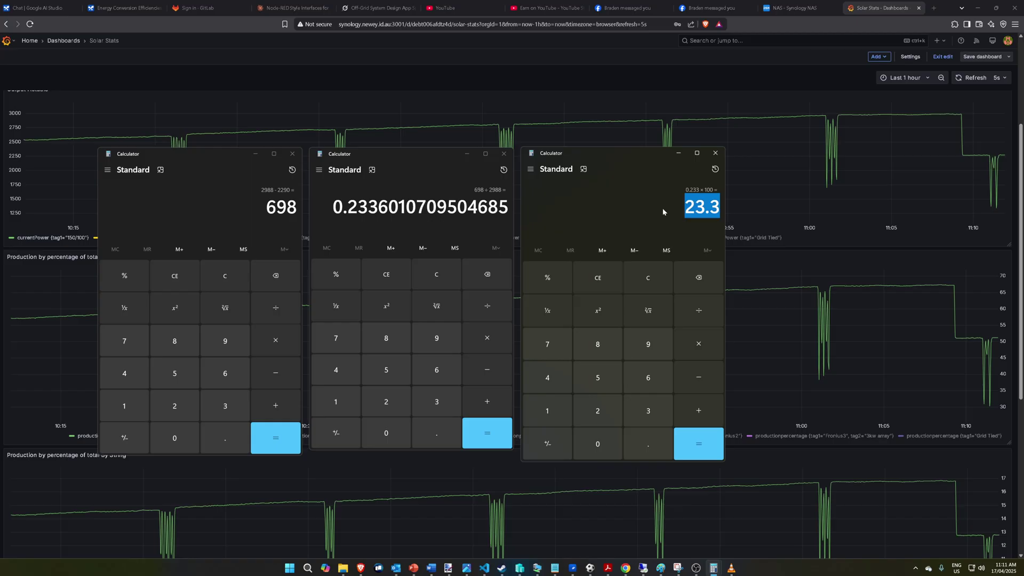
pyautogui.hotkey('ctrl', 'c')
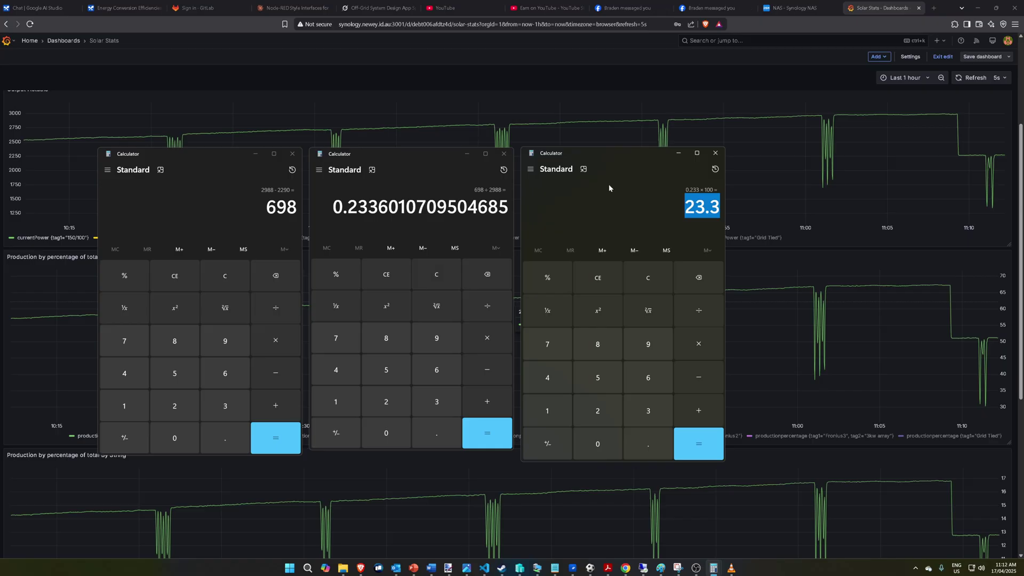
pyautogui.moveTo(685, 207); pyautogui.dragTo(720, 207)
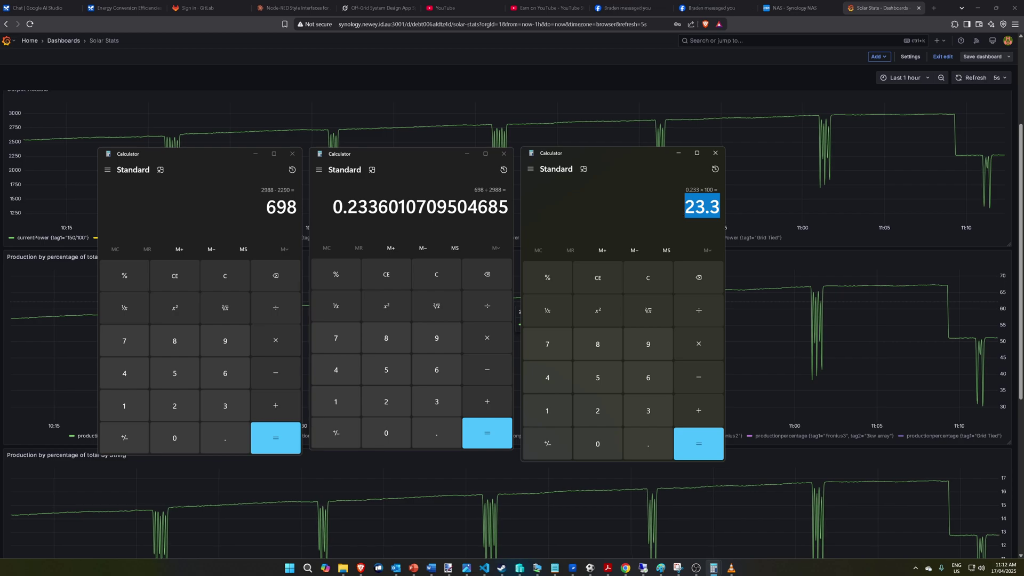
pyautogui.click(676, 213)
pyautogui.moveTo(681, 209); pyautogui.dragTo(719, 207)
pyautogui.moveTo(683, 208); pyautogui.dragTo(722, 211)
pyautogui.click(672, 207)
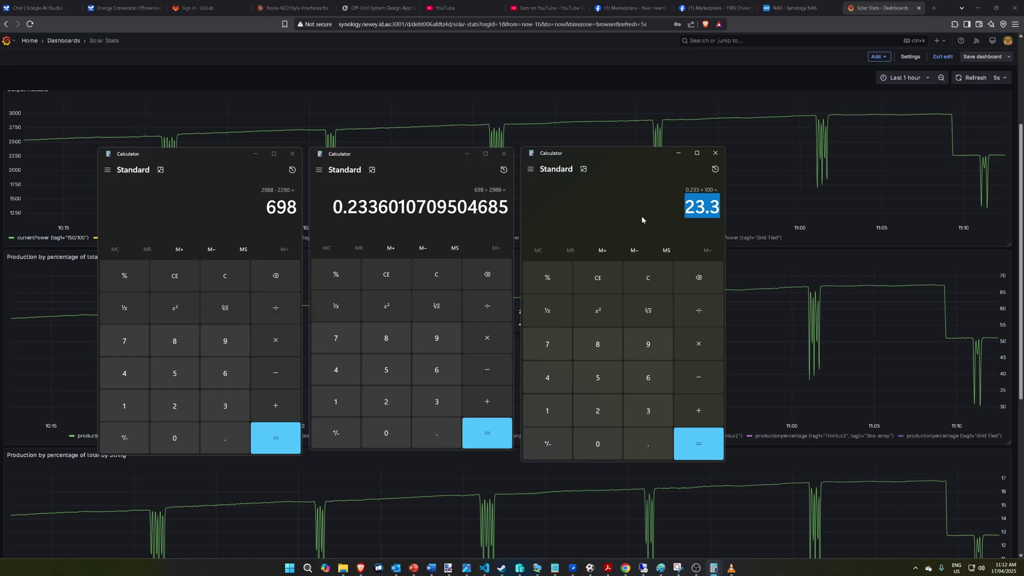
pyautogui.click(671, 197)
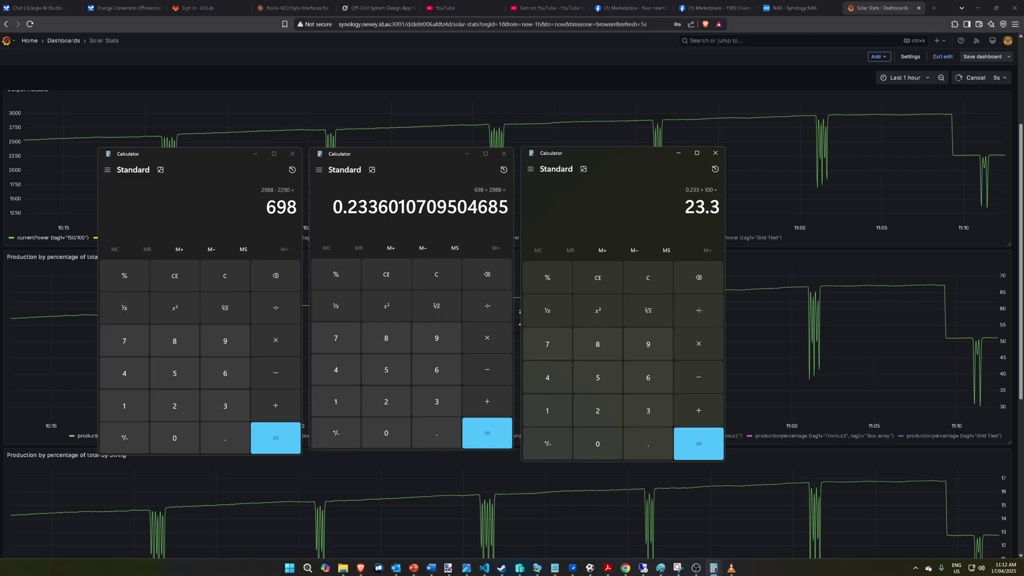
pyautogui.hotkey('ctrl', 'c')
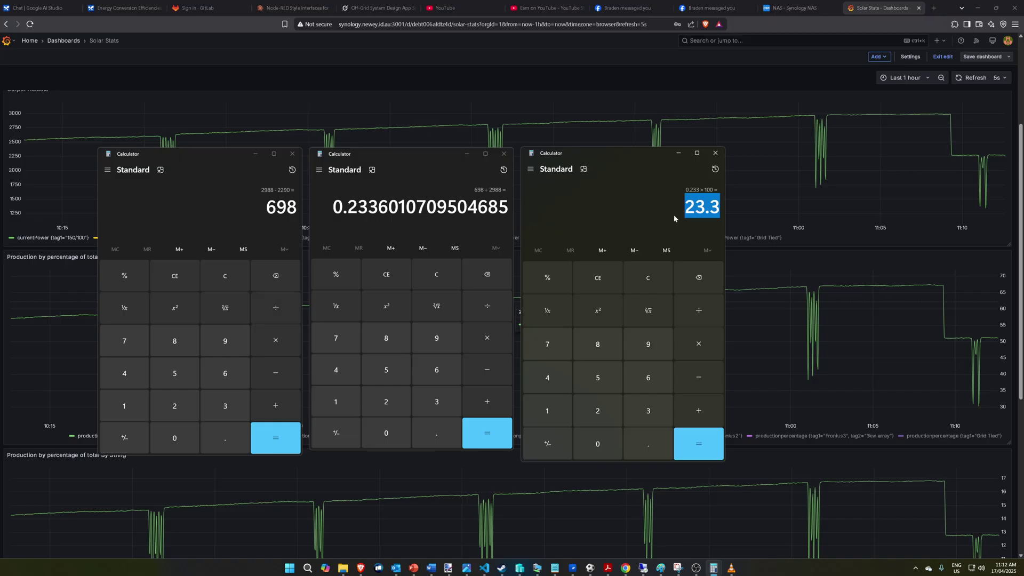
pyautogui.hotkey('ctrl', 'c')
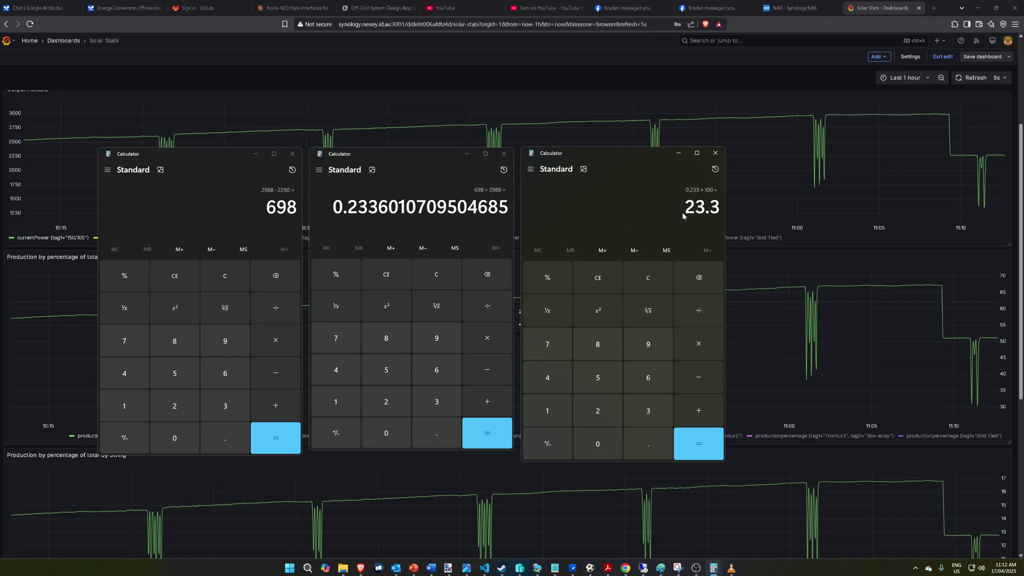
pyautogui.hotkey('ctrl', 'c')
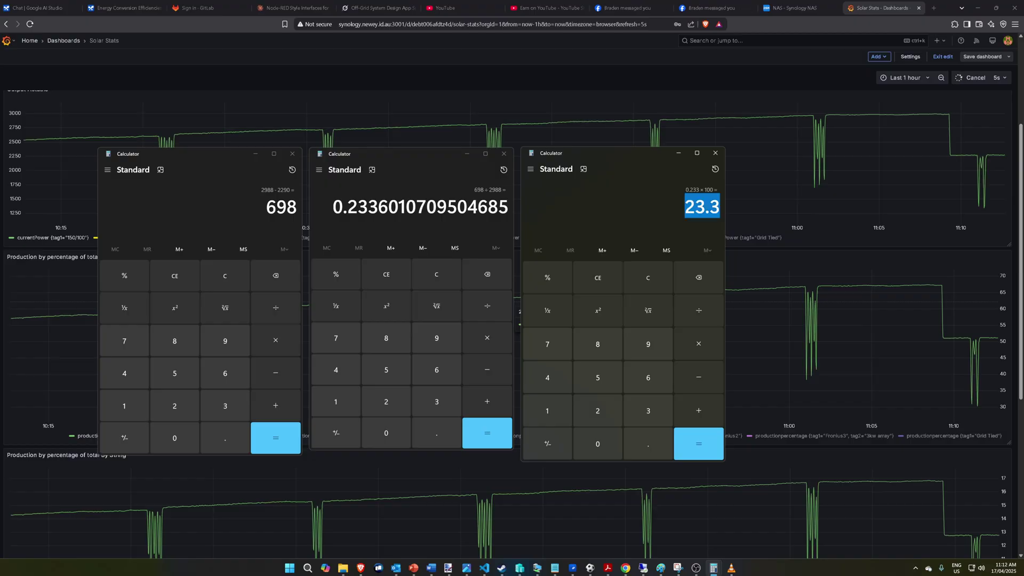